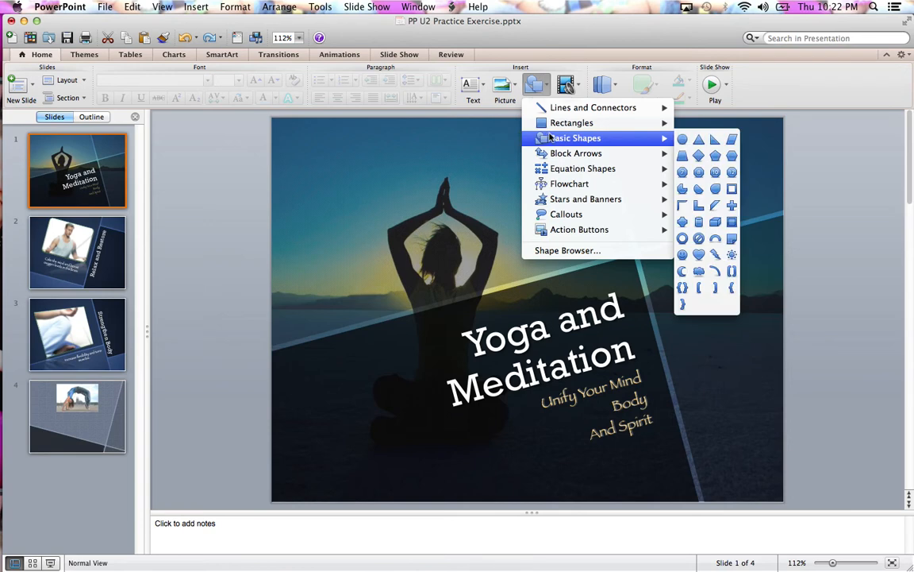
# Draw a sun shape about 0.7" wide and high on slide 1 and place it over the "o" in "Yoga"
pyautogui.click(731, 255)
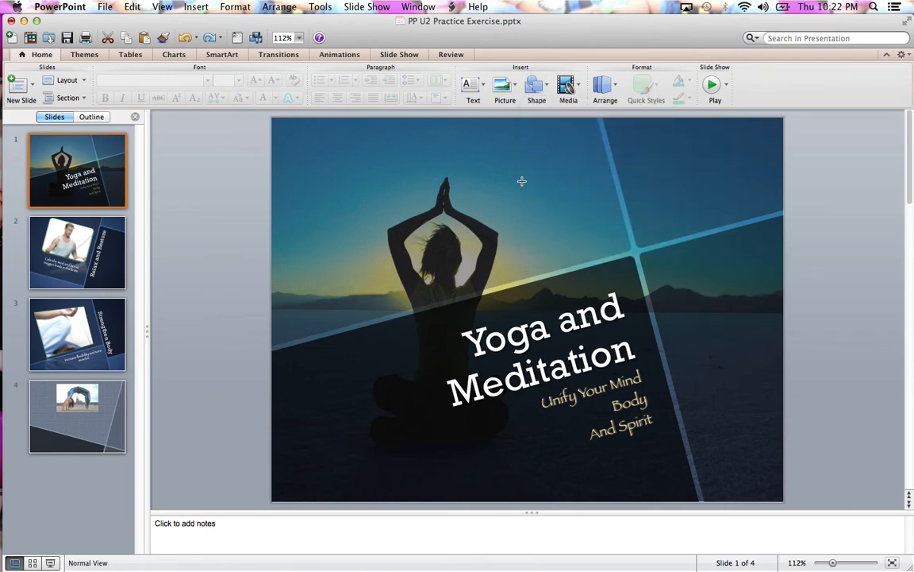
pyautogui.moveTo(522, 183); pyautogui.dragTo(557, 219)
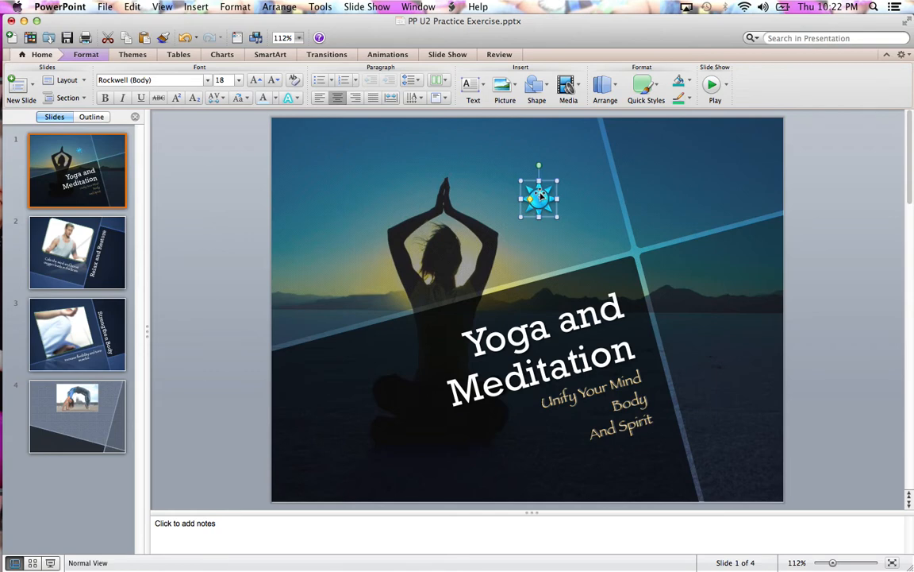
pyautogui.click(96, 60)
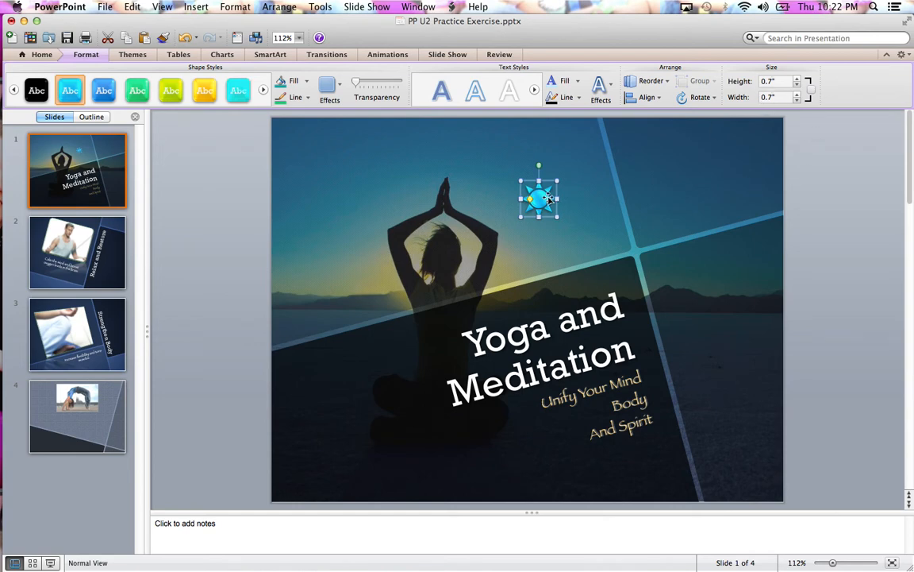
pyautogui.moveTo(546, 200); pyautogui.dragTo(498, 340)
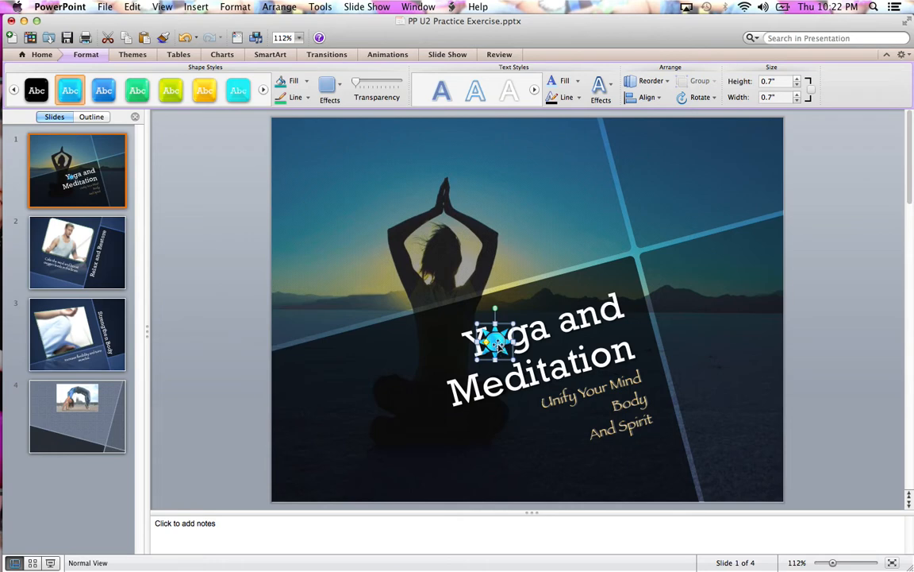
# Give the sun a solid standard orange fill and place a copy of it over the last "o" in "Meditation"
pyautogui.rightClick(498, 345)
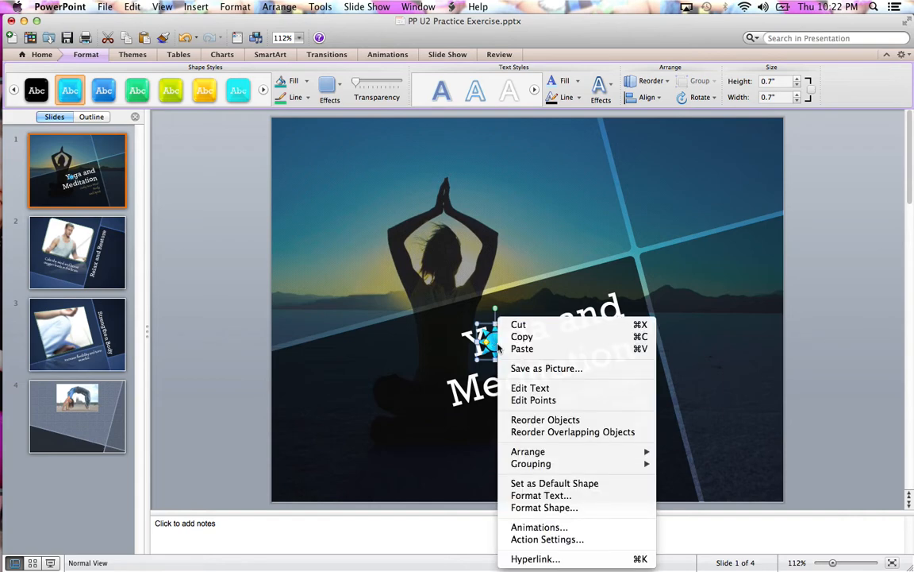
pyautogui.click(532, 507)
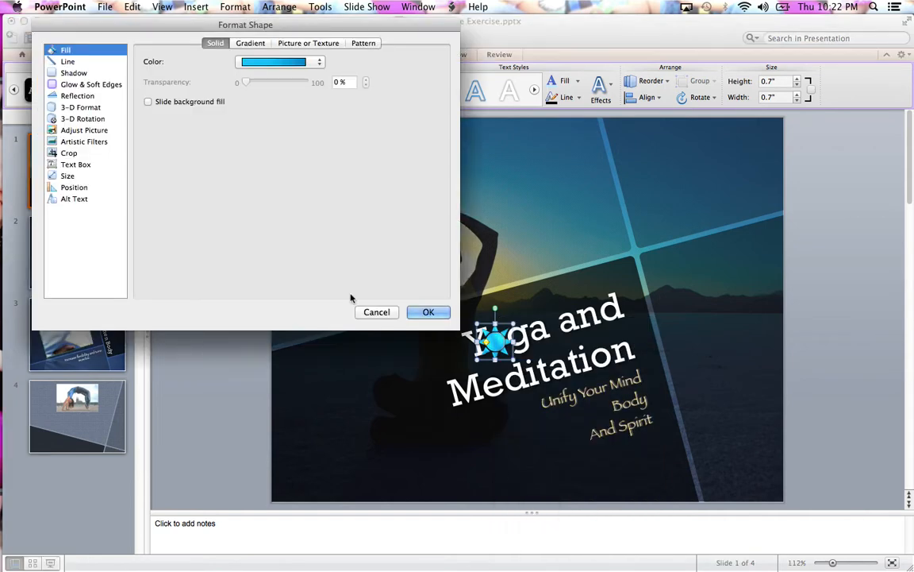
pyautogui.click(319, 64)
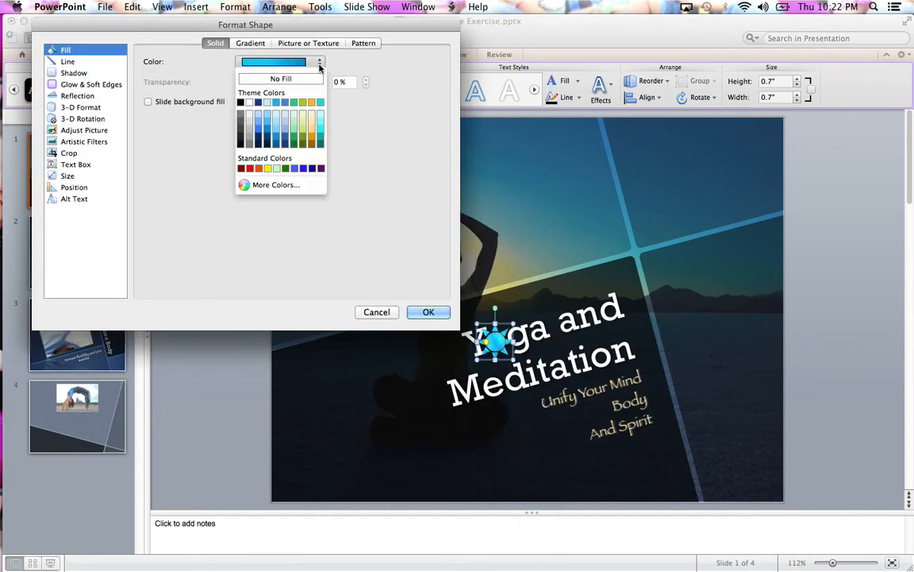
pyautogui.click(258, 169)
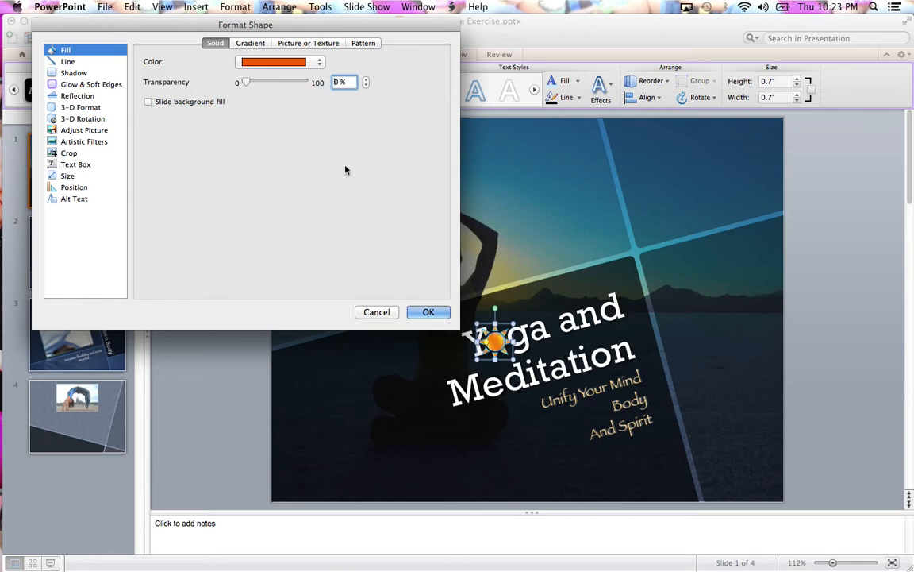
pyautogui.click(426, 313)
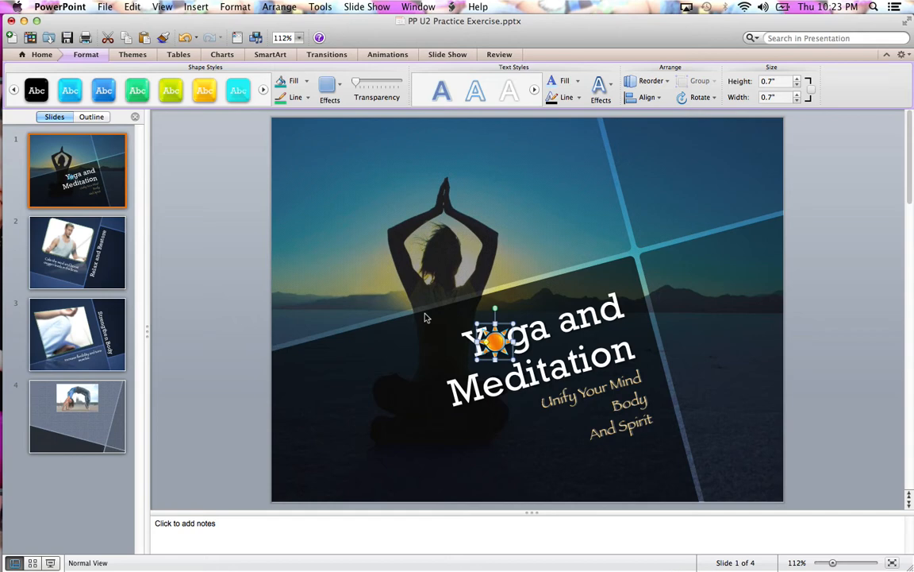
pyautogui.moveTo(494, 342); pyautogui.dragTo(601, 357)
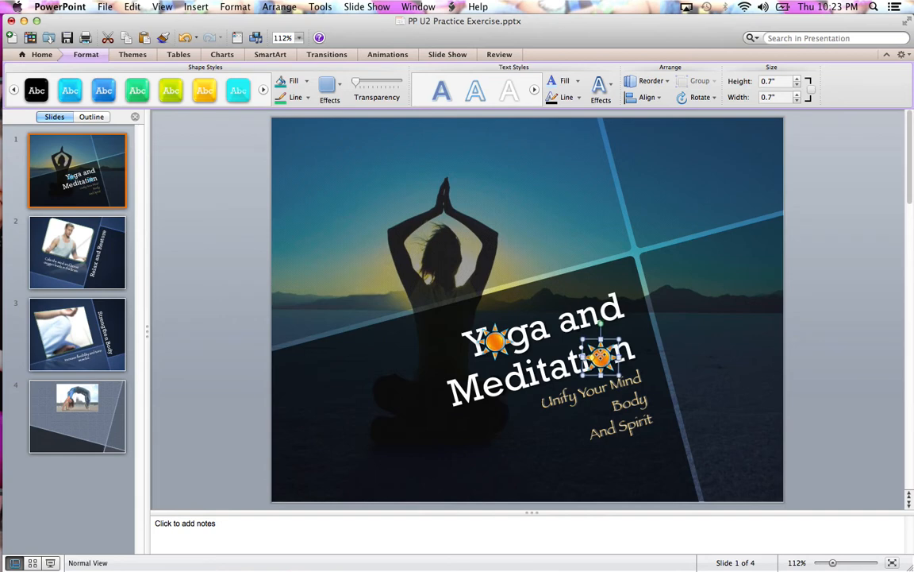
pyautogui.click(731, 339)
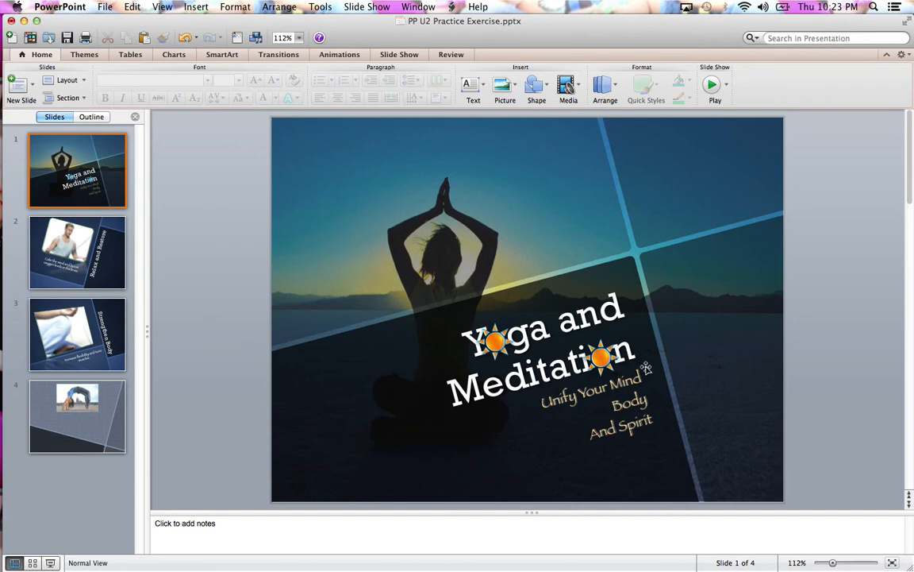
# Draw a circle about 1.63" high and 1.62" wide below the picture on slide 4
pyautogui.click(96, 426)
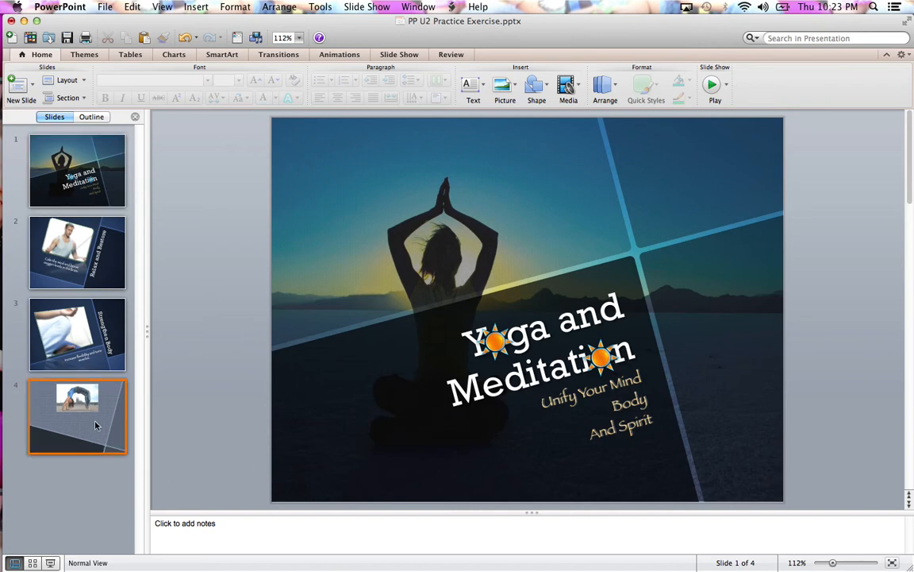
pyautogui.click(537, 88)
pyautogui.moveTo(553, 139)
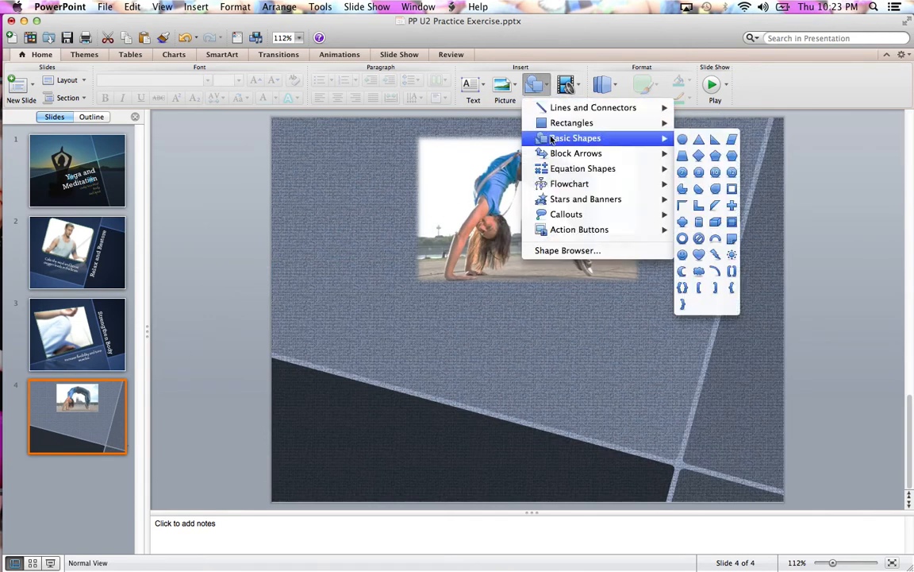
pyautogui.click(685, 140)
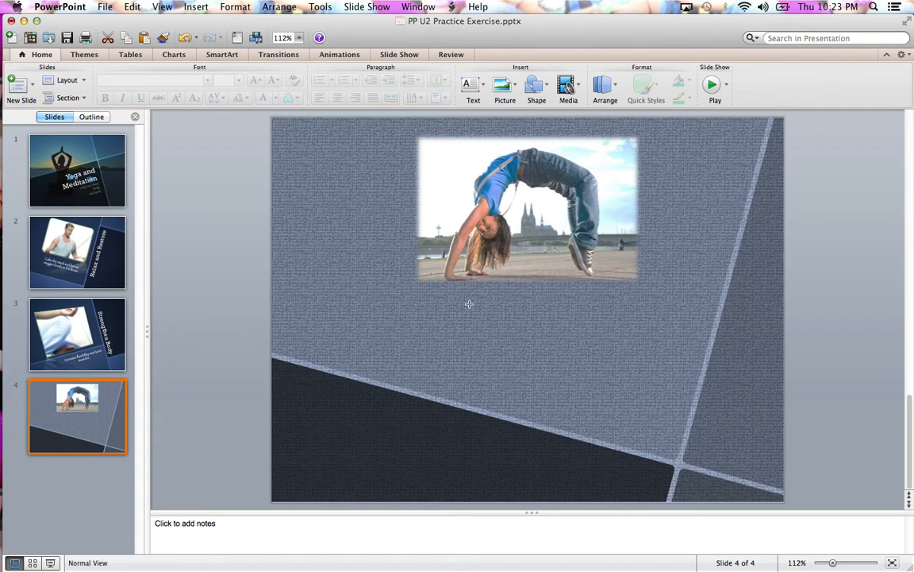
pyautogui.moveTo(469, 305); pyautogui.dragTo(551, 388)
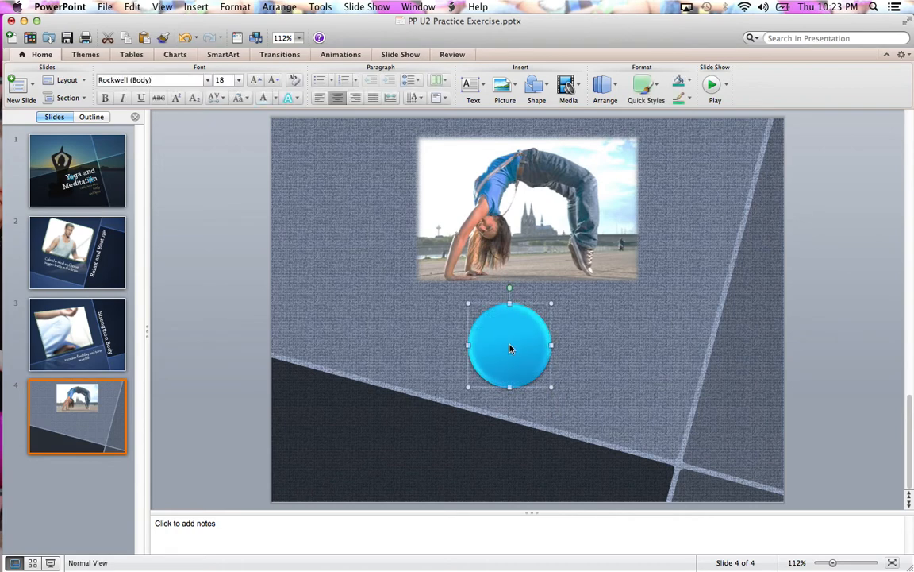
# Set the circle's width to 1.65" and move it over the lower middle edge of the backbend picture
pyautogui.click(88, 54)
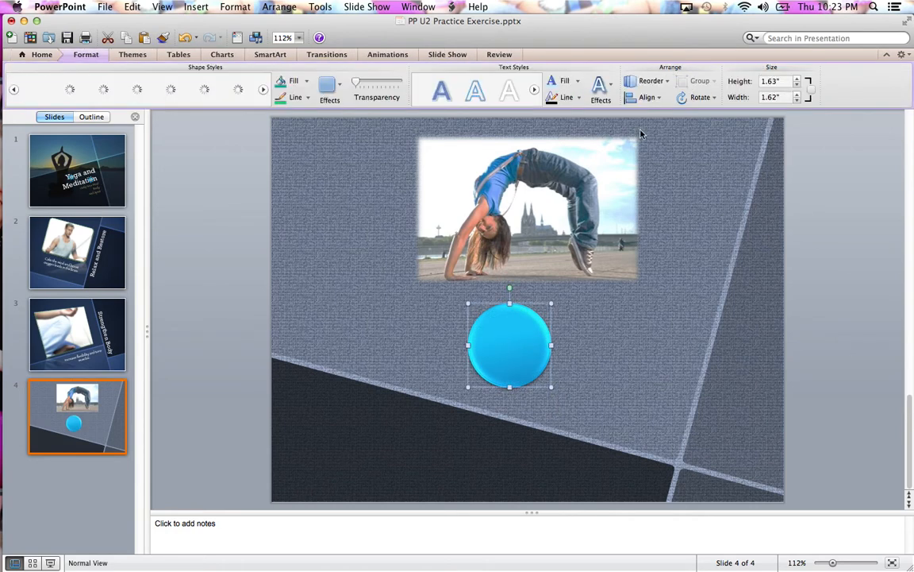
pyautogui.click(774, 97)
pyautogui.write('1.65')
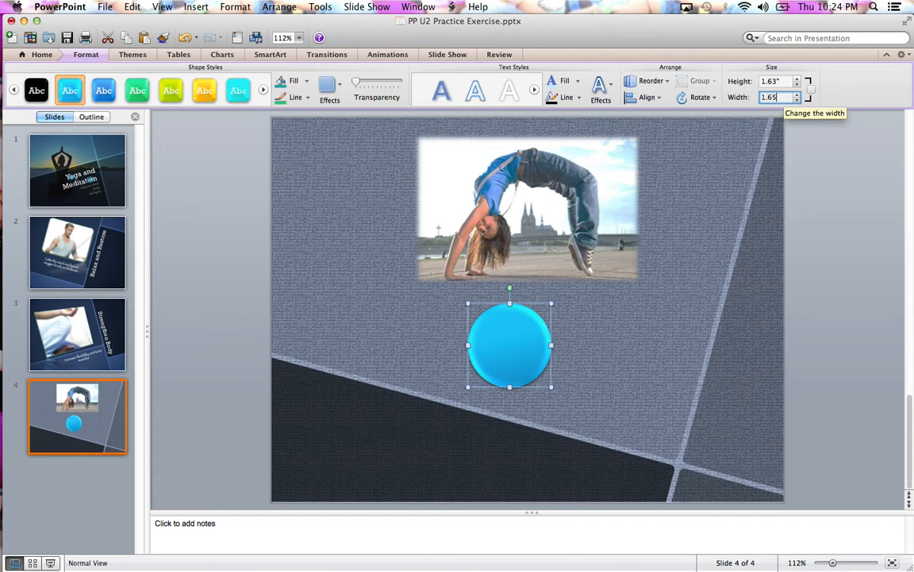
pyautogui.press('Return')
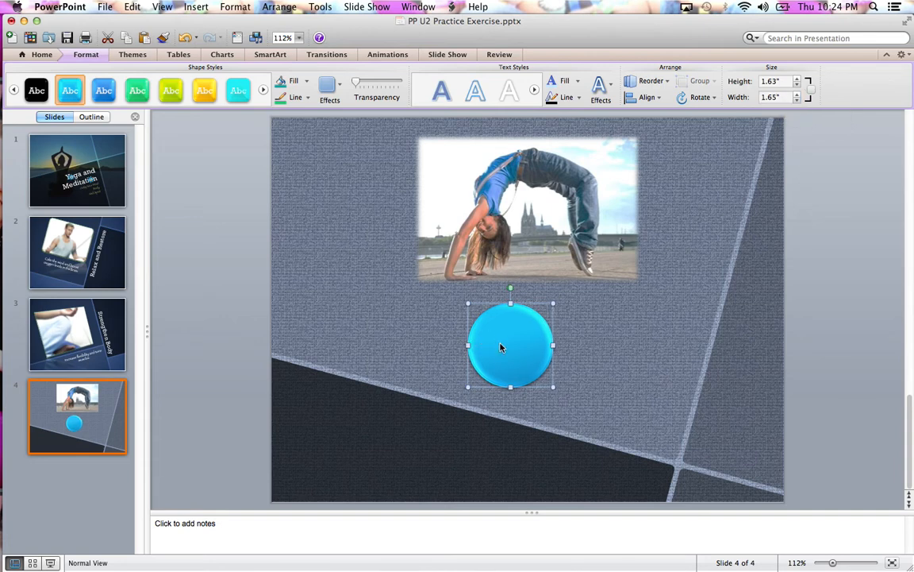
pyautogui.moveTo(500, 345); pyautogui.dragTo(527, 258)
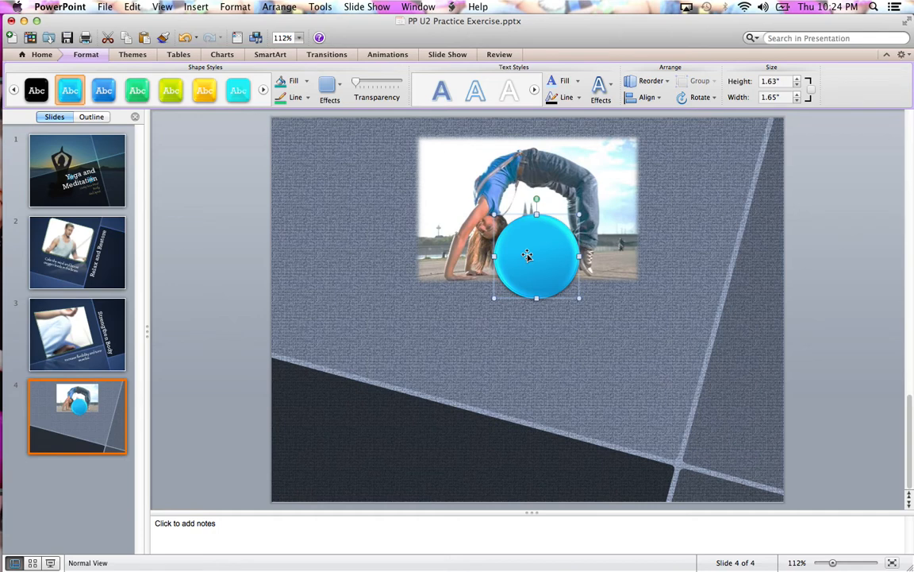
# Apply the gold shape style from the last gallery row to the circle and change its solid fill to dark blue
pyautogui.click(139, 112)
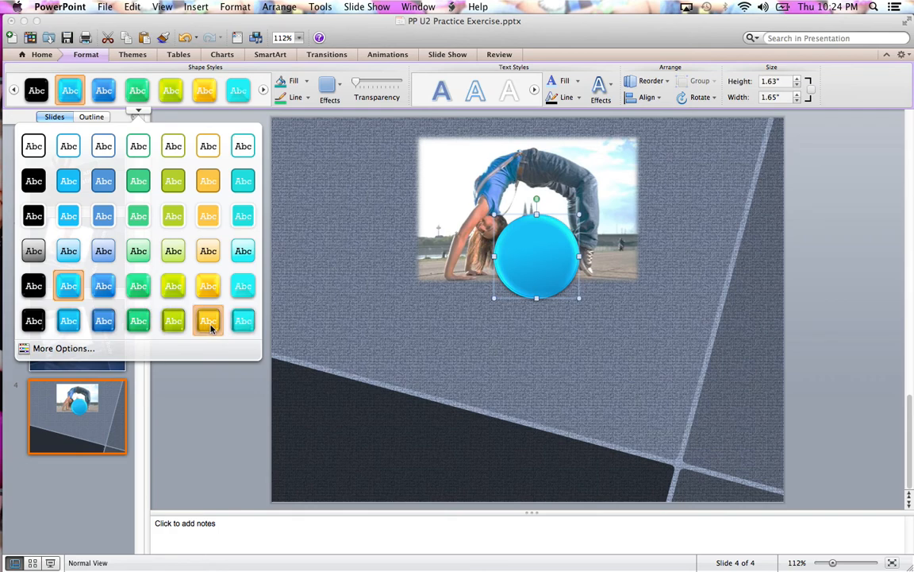
pyautogui.click(208, 321)
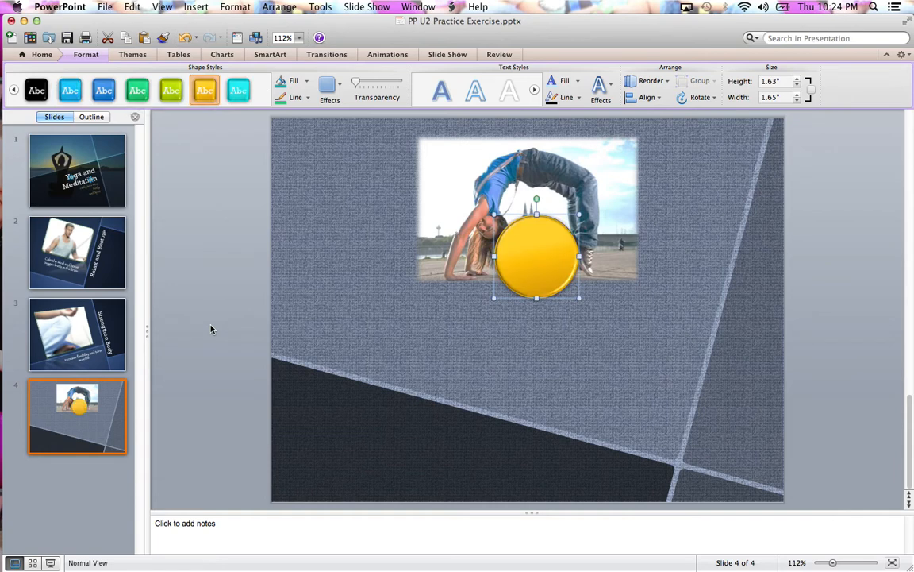
pyautogui.rightClick(518, 254)
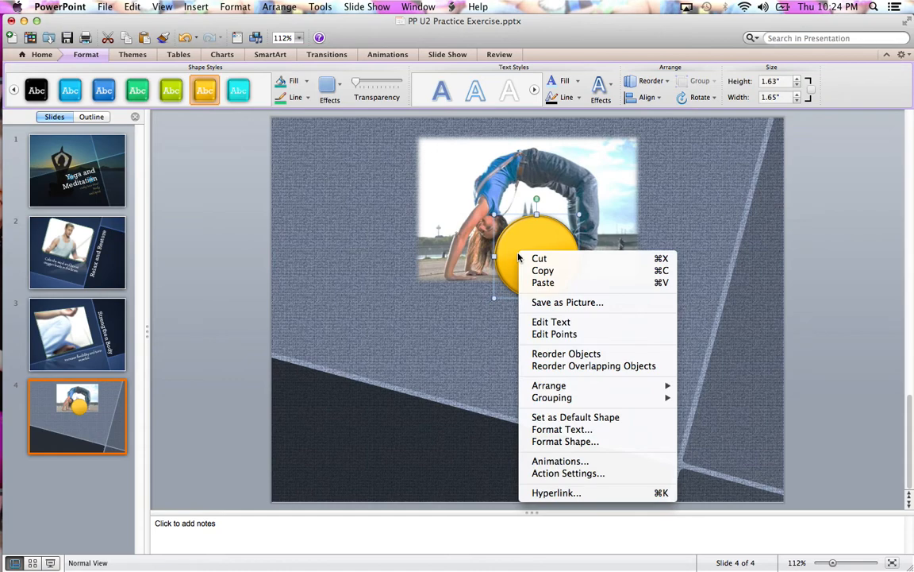
pyautogui.click(547, 440)
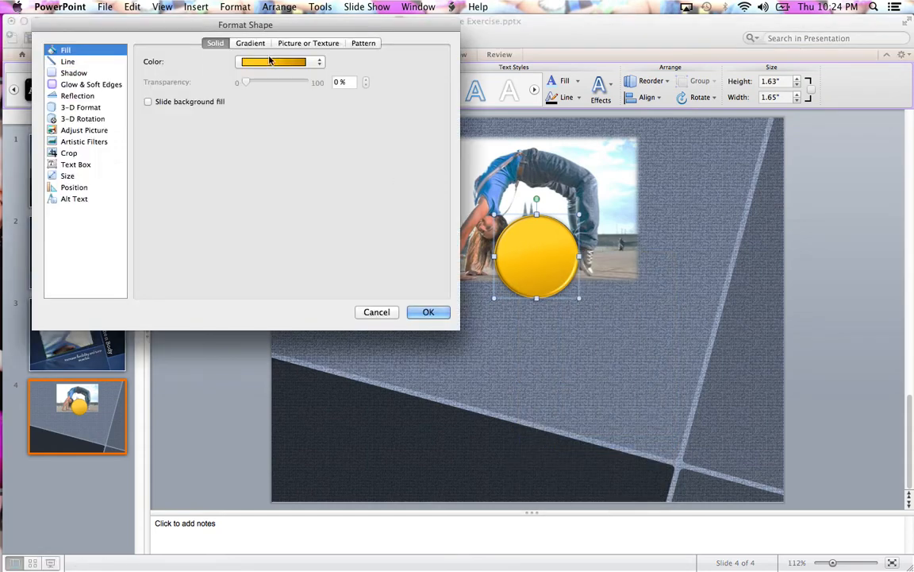
pyautogui.click(288, 60)
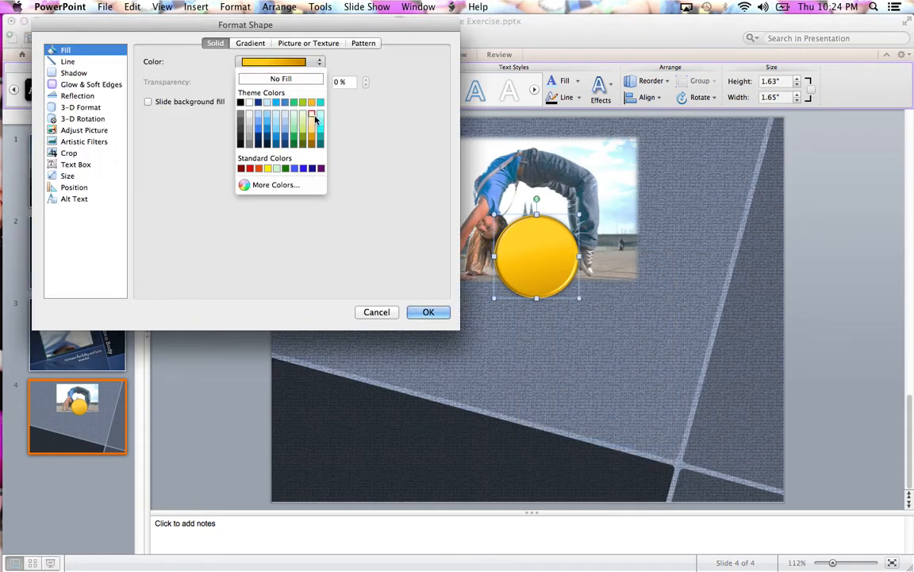
pyautogui.click(257, 138)
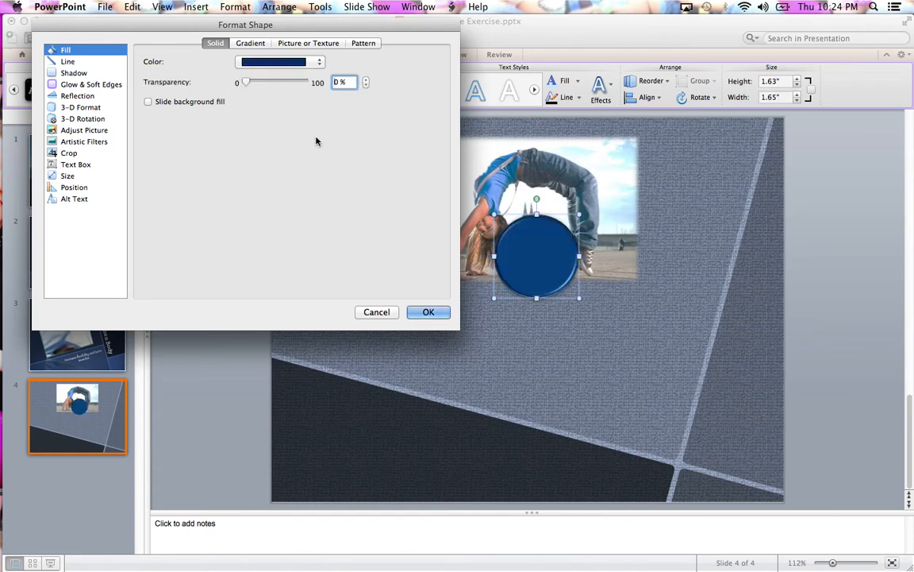
pyautogui.click(426, 313)
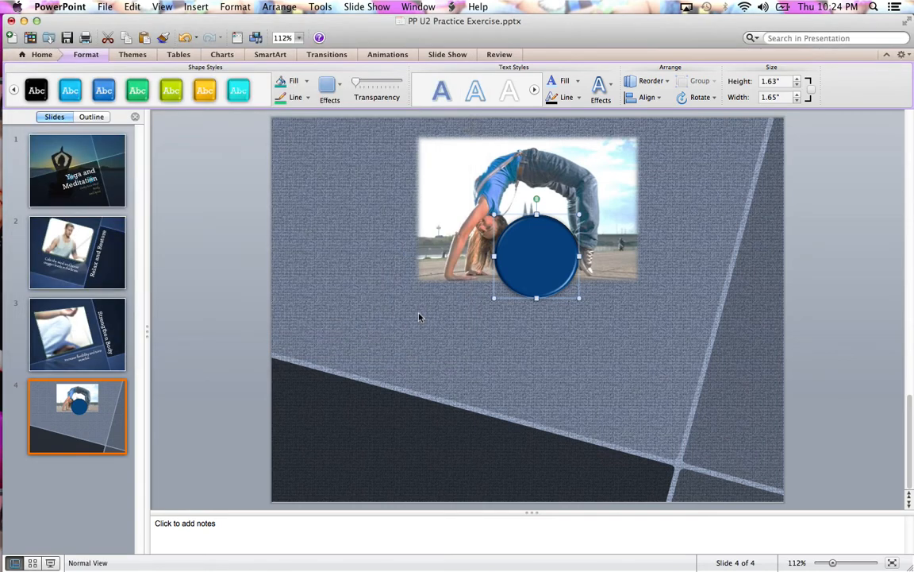
# Label the circle "Mind" and set the word's font to Papyrus
pyautogui.write('Mind')
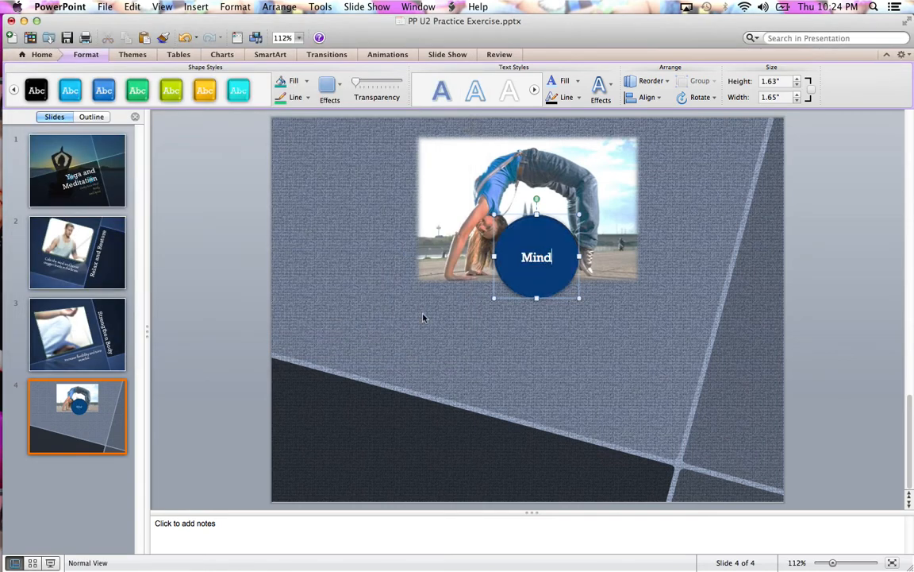
pyautogui.doubleClick(533, 257)
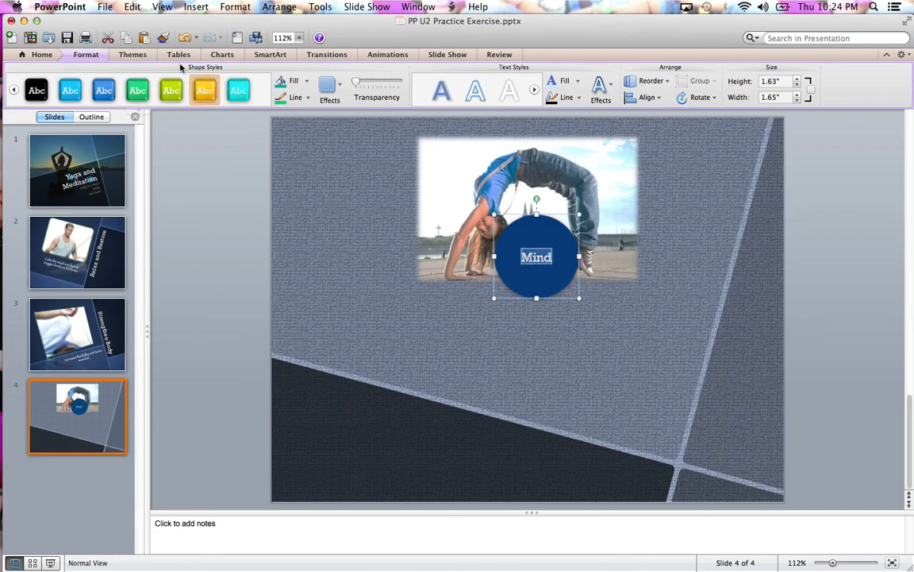
pyautogui.click(43, 54)
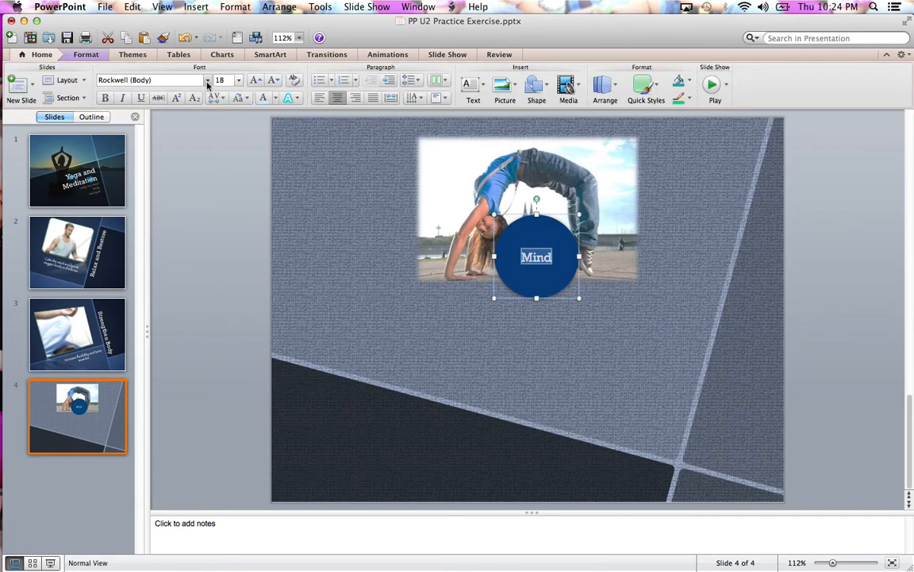
pyautogui.click(208, 80)
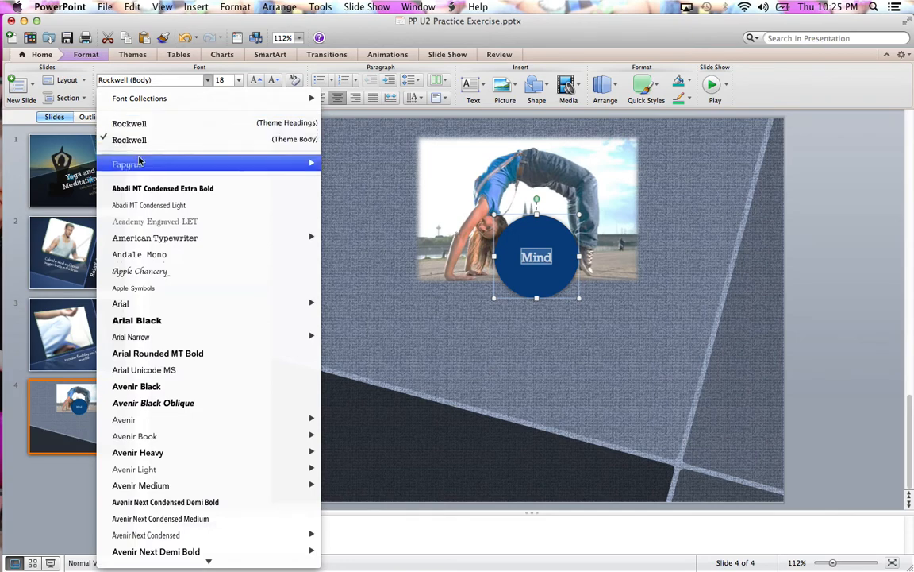
pyautogui.click(139, 162)
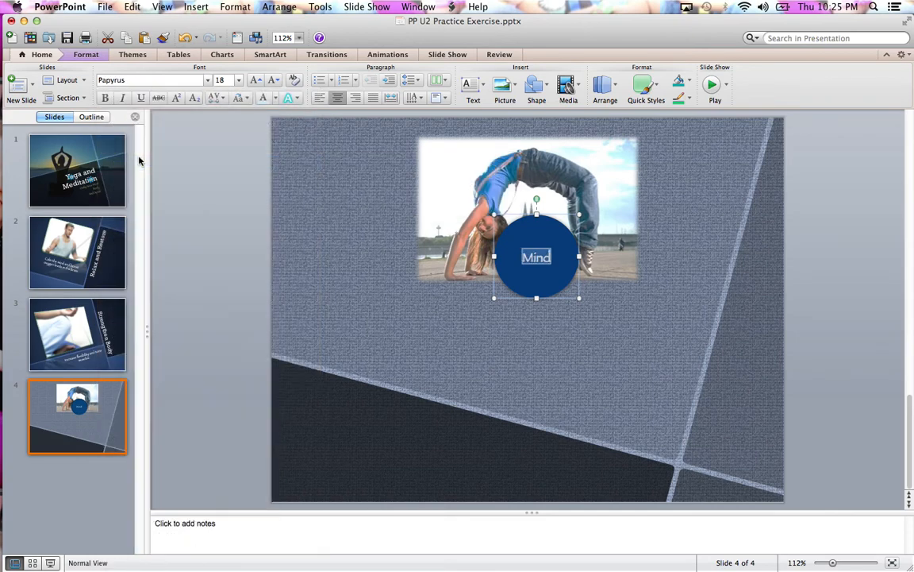
# Color the word "Mind" with the Text 2 theme color and enlarge it to 28 pt
pyautogui.click(277, 97)
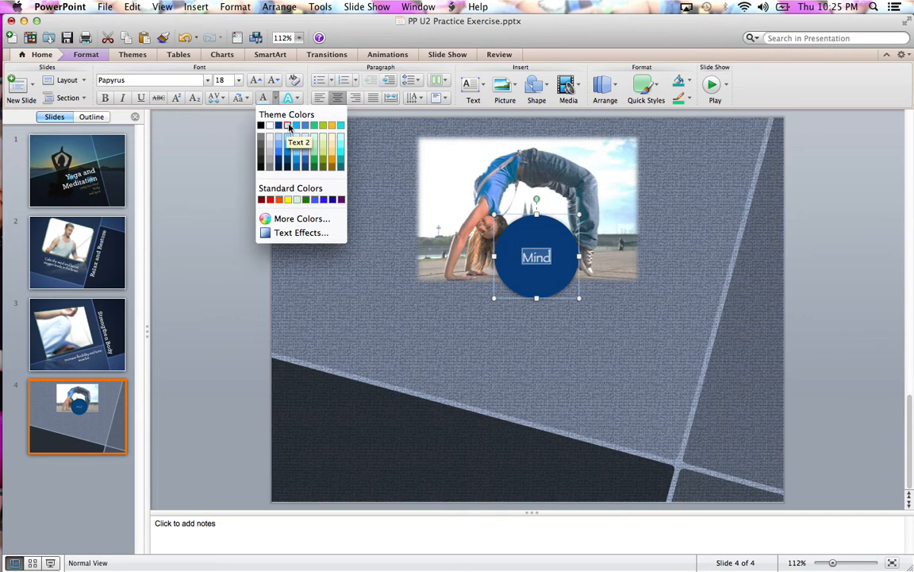
pyautogui.click(289, 125)
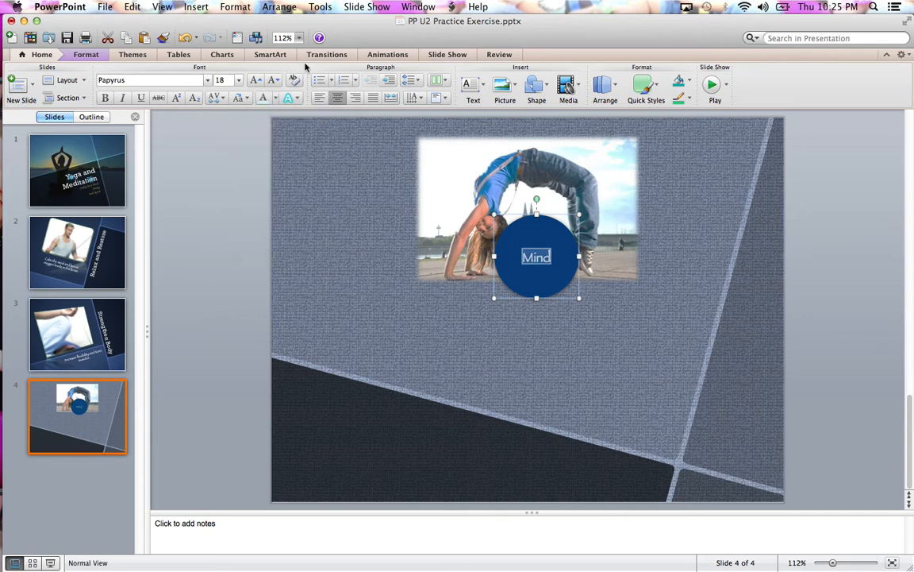
pyautogui.click(256, 80)
pyautogui.click(255, 80)
pyautogui.click(255, 80)
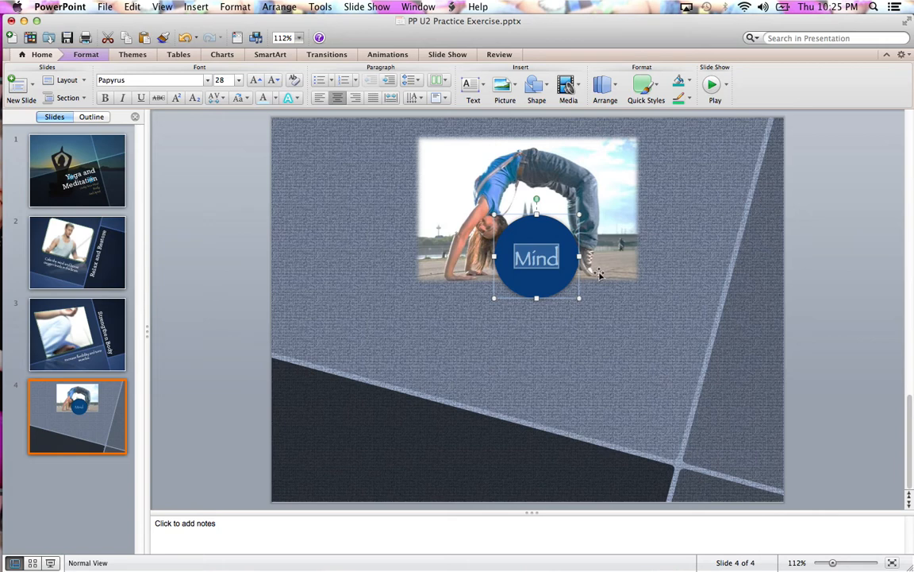
# Make two copies of the "Mind" circle and place them below the picture, one to the lower right and one to the lower left
pyautogui.click(564, 278)
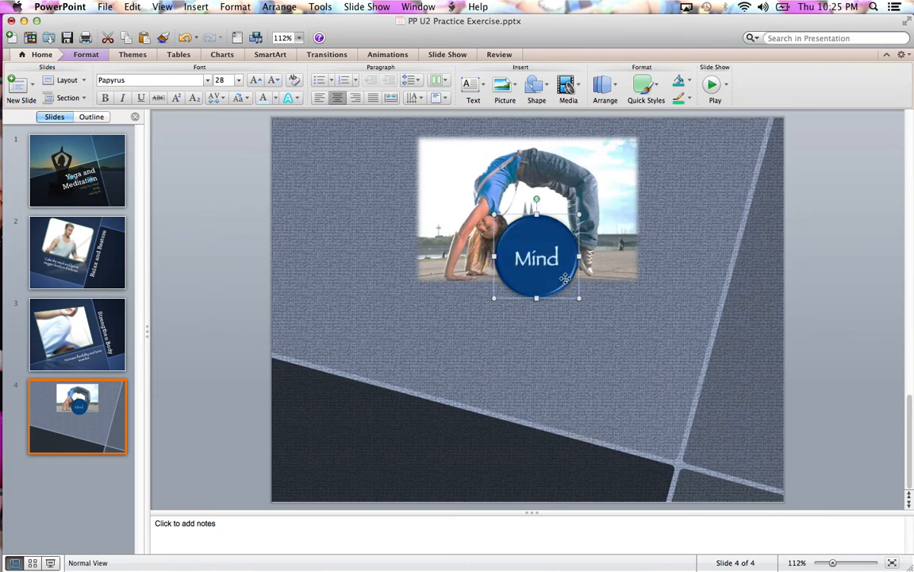
pyautogui.press('super+c')
pyautogui.press('super+v')
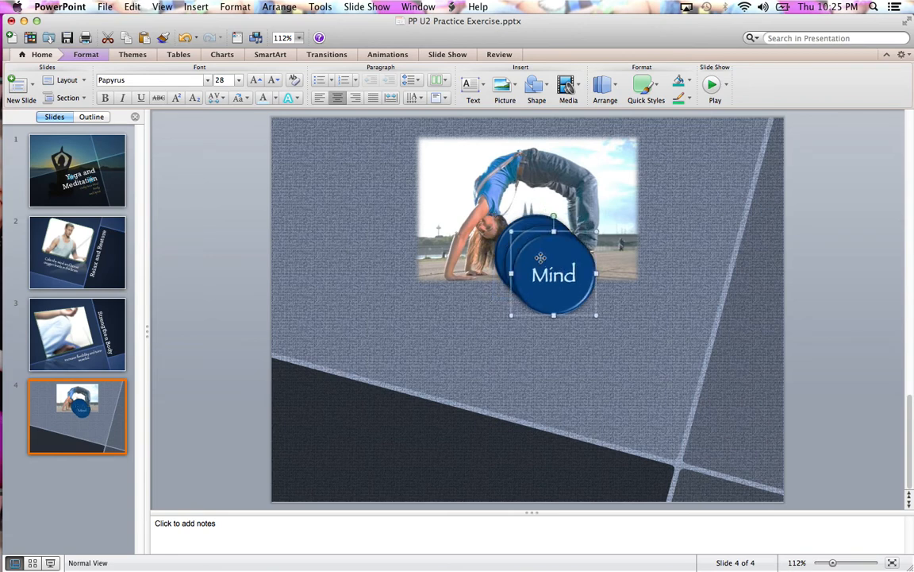
pyautogui.moveTo(539, 258); pyautogui.dragTo(605, 339)
pyautogui.click(524, 250)
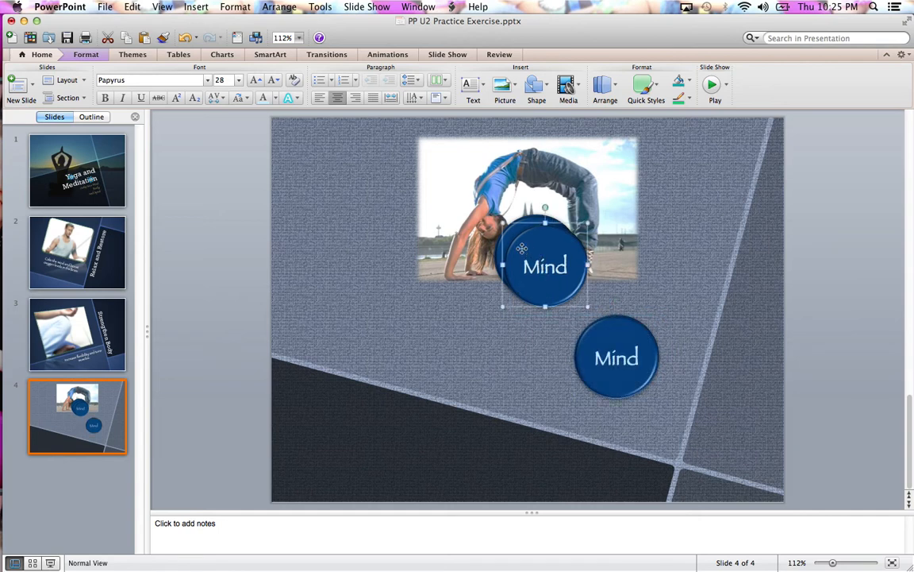
pyautogui.moveTo(522, 248); pyautogui.dragTo(426, 347)
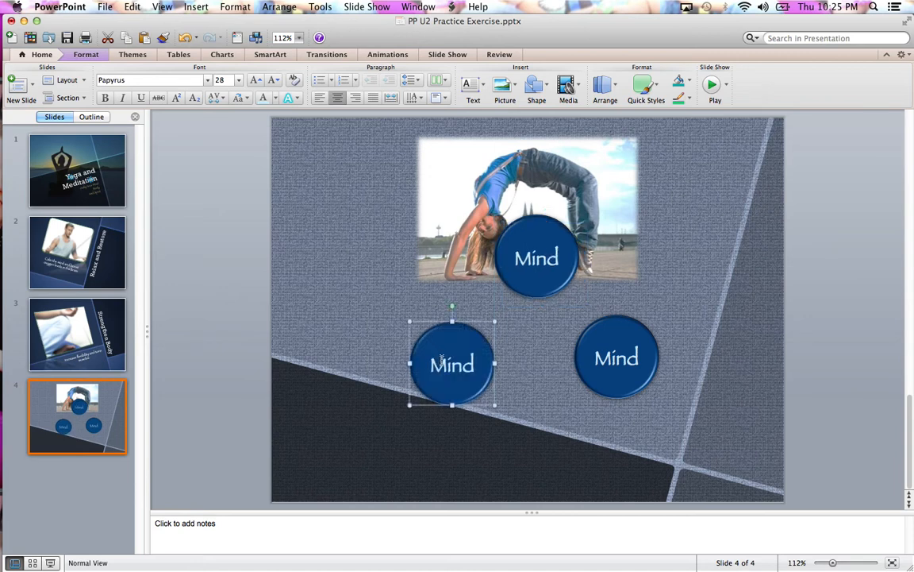
# Open the lower-left circle's label for editing with its whole word selected
pyautogui.doubleClick(444, 363)
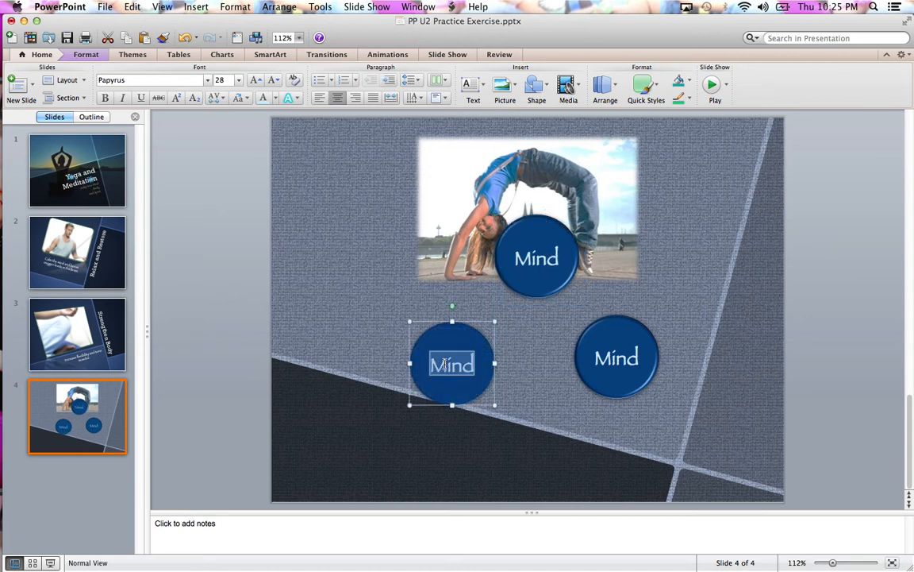